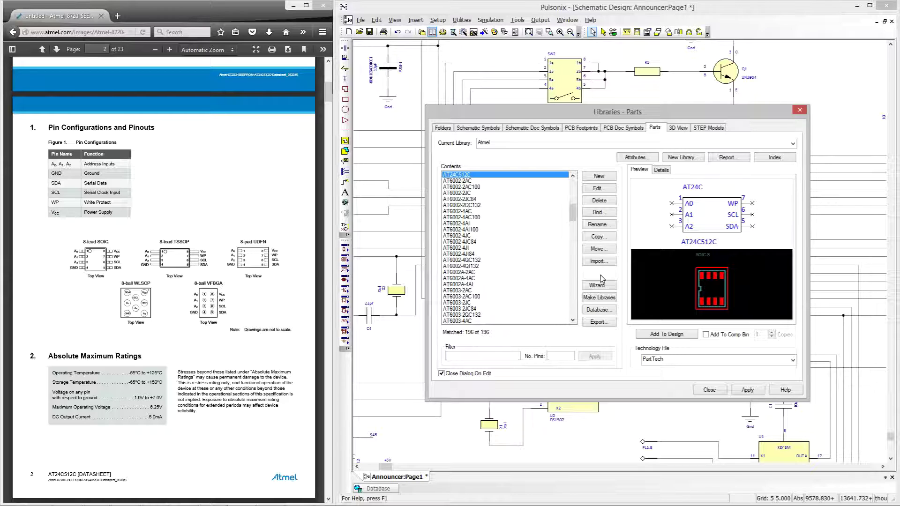
- Start a schematic symbol with the Symbol Wizard, using the Default (white) technology, the two-sided Rectangle type and the default styles
click(483, 129)
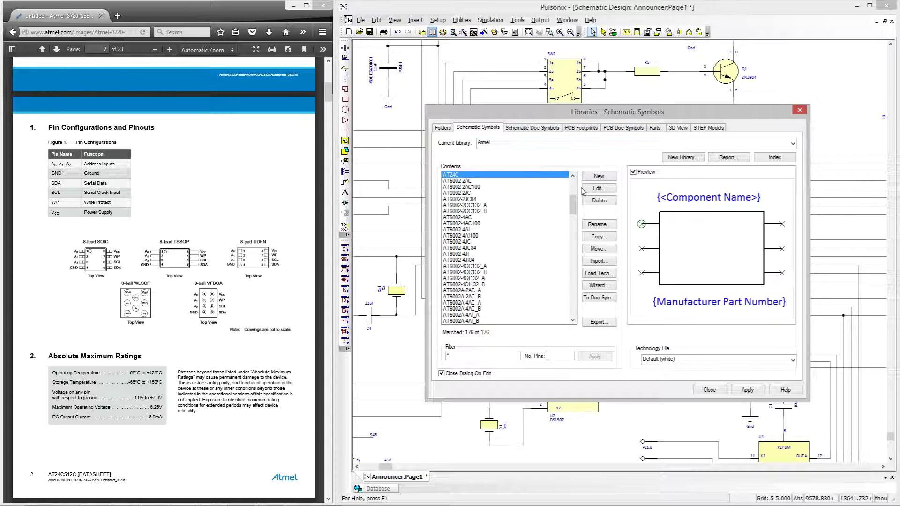
click(594, 286)
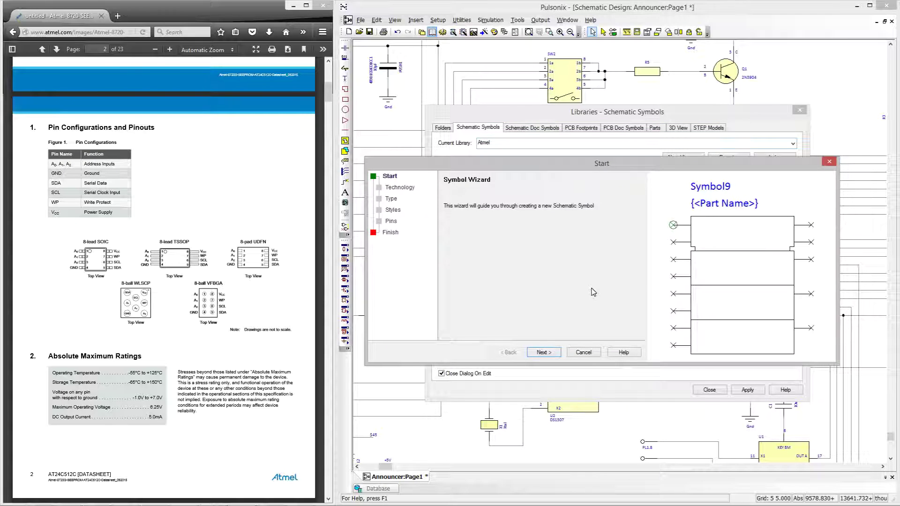
click(555, 352)
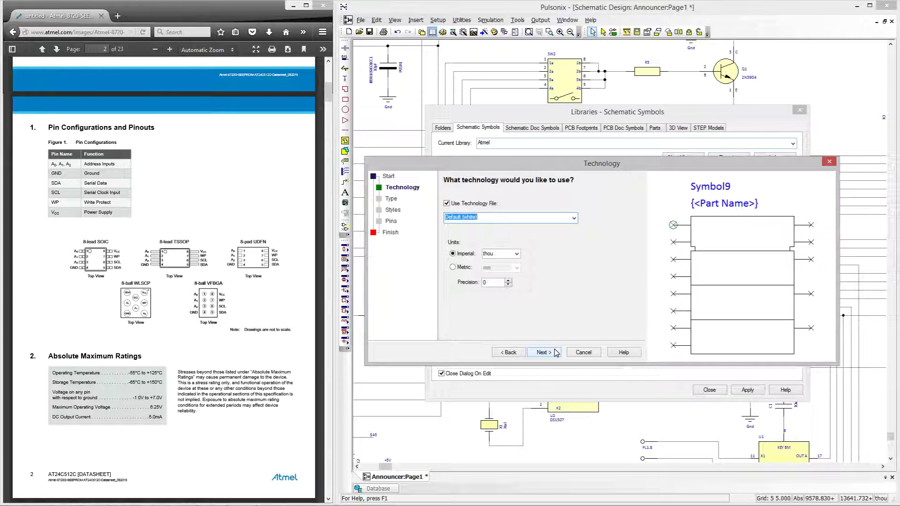
click(556, 352)
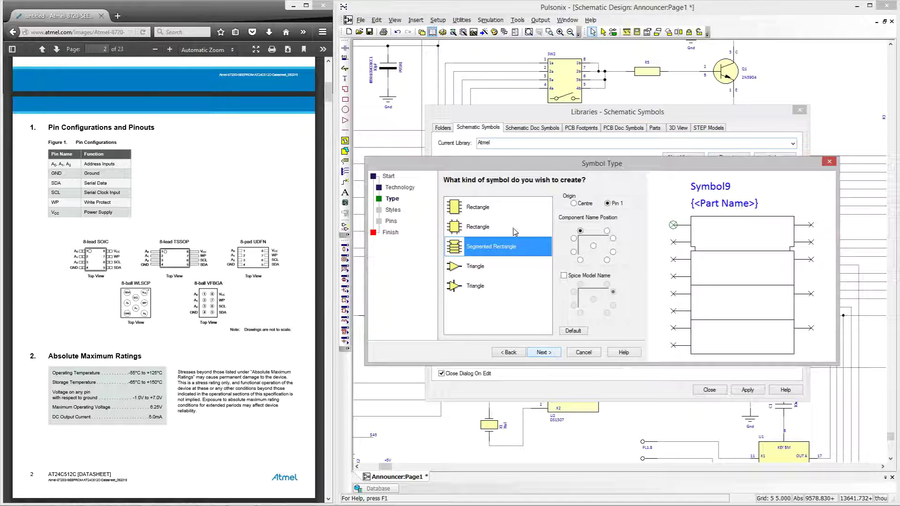
click(487, 211)
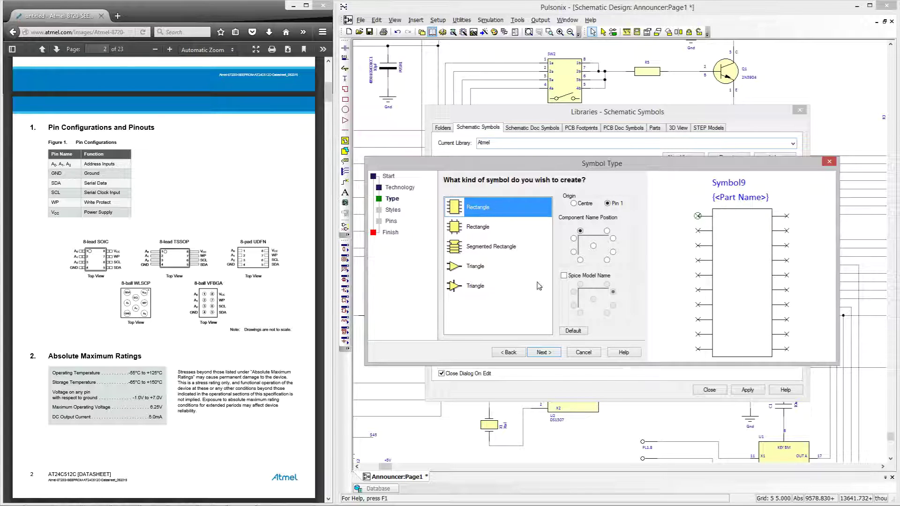
click(543, 353)
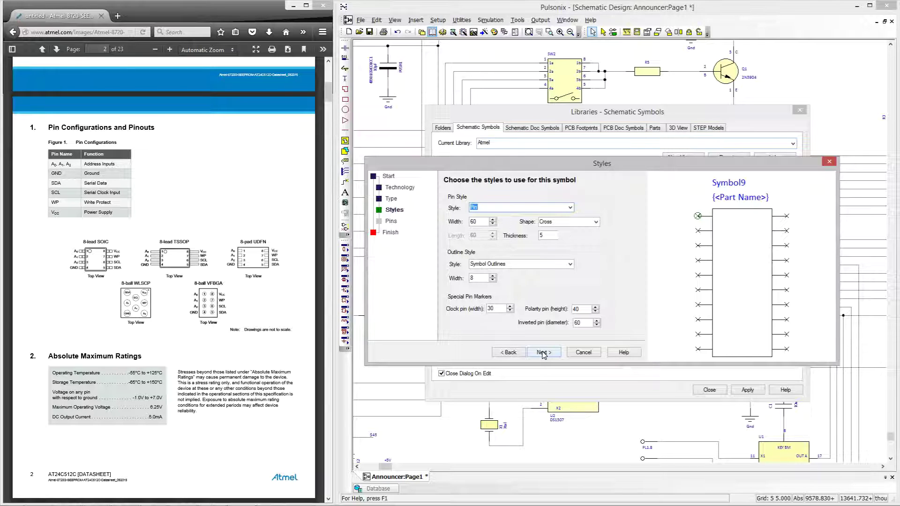
click(542, 352)
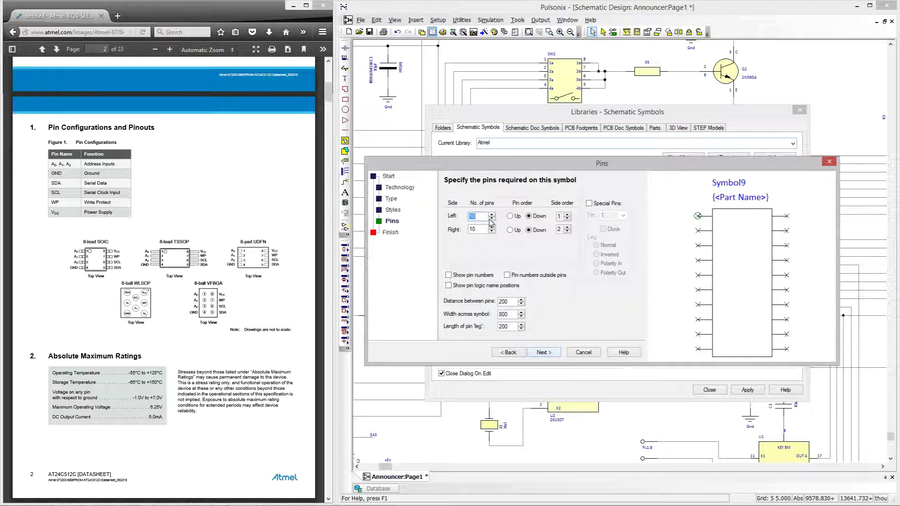
- Give the symbol three pins on its left side and three pins on its right side
text(3)
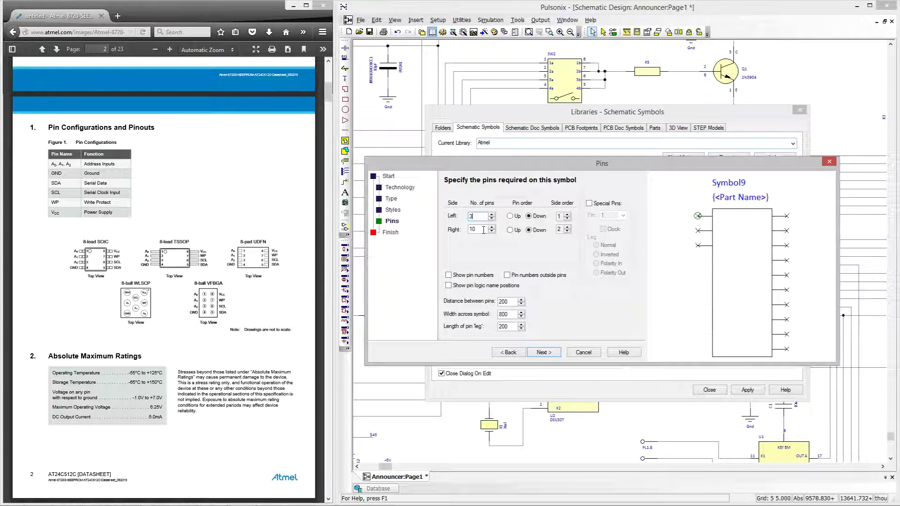
double_click(482, 229)
text(5)
double_click(492, 232)
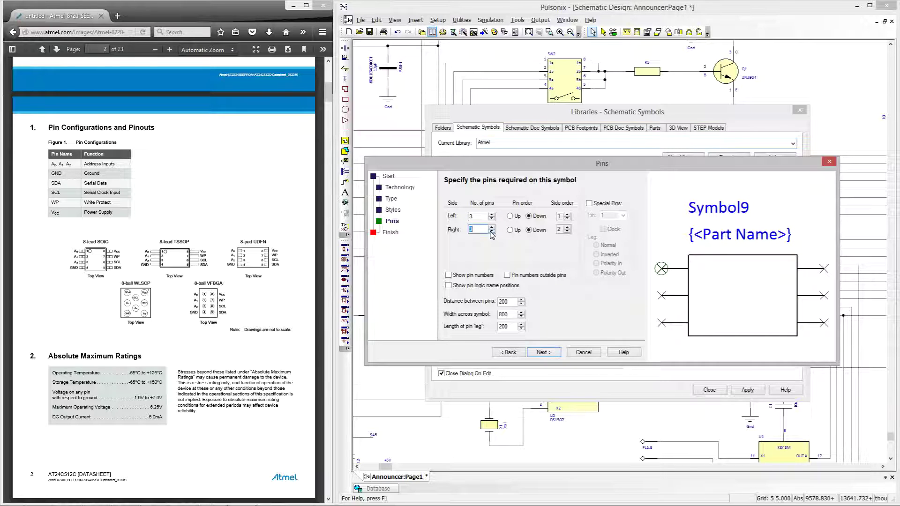
- Show pin numbers and logic name positions, order the right-side pins upward, and set the width across the symbol to 1200
click(449, 276)
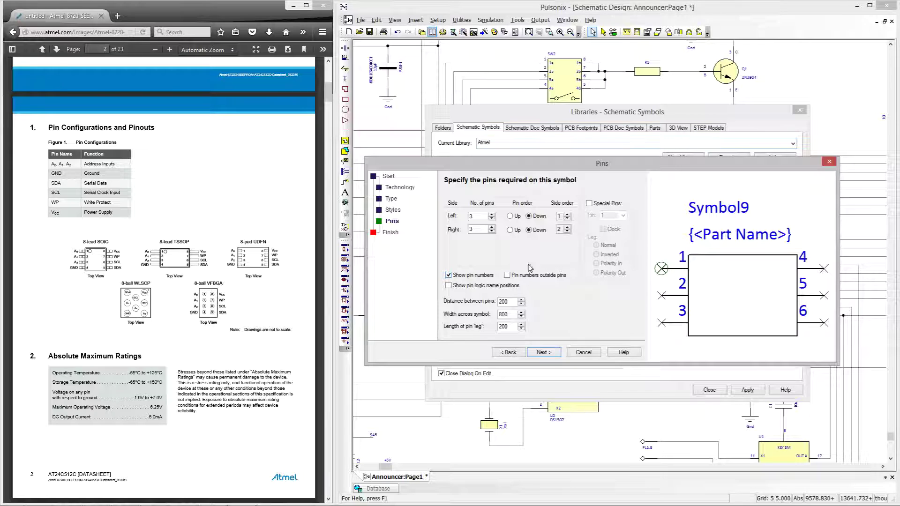
click(510, 231)
drag(511, 315, 495, 315)
text(1200)
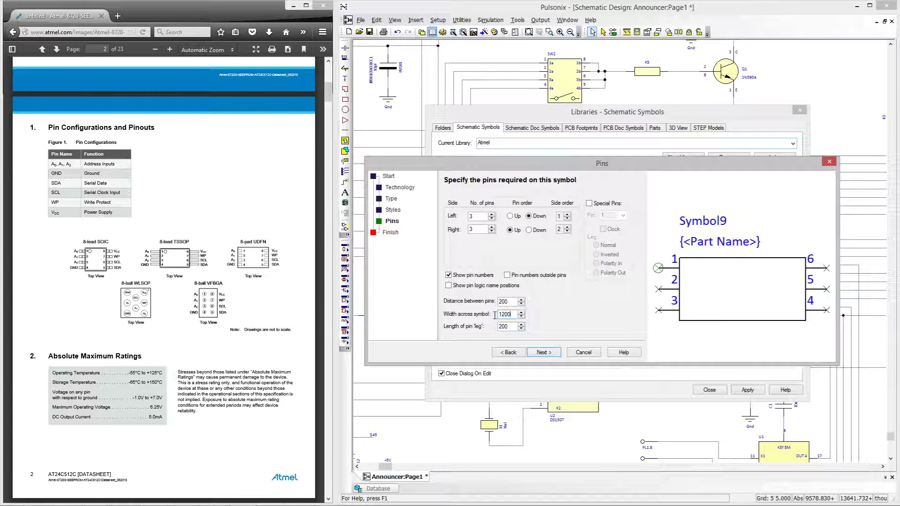
click(456, 287)
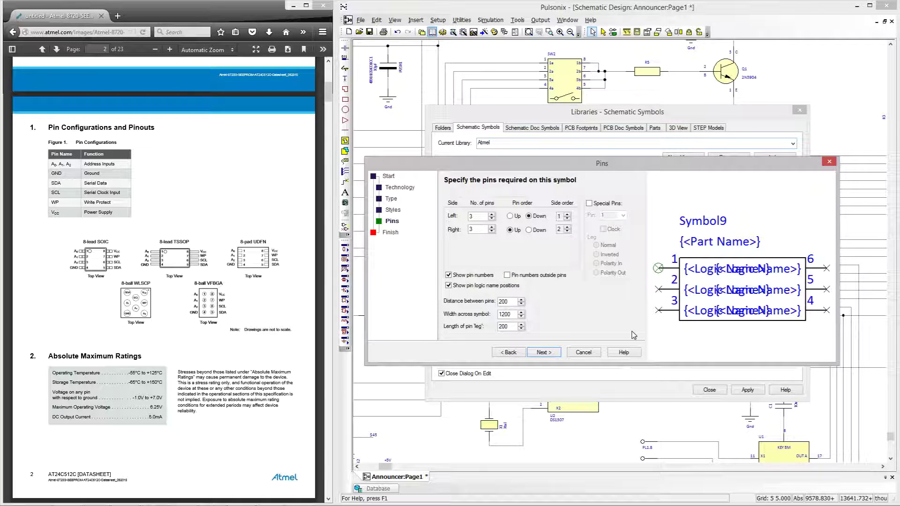
click(544, 353)
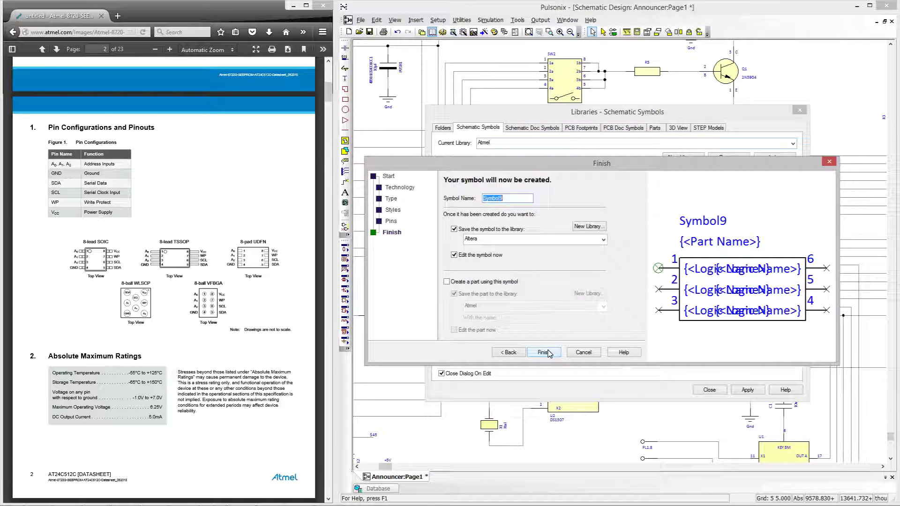
- Name the symbol AT24C, create it in the Altera library and bring it up for editing
text(AT24C)
click(540, 353)
click(629, 295)
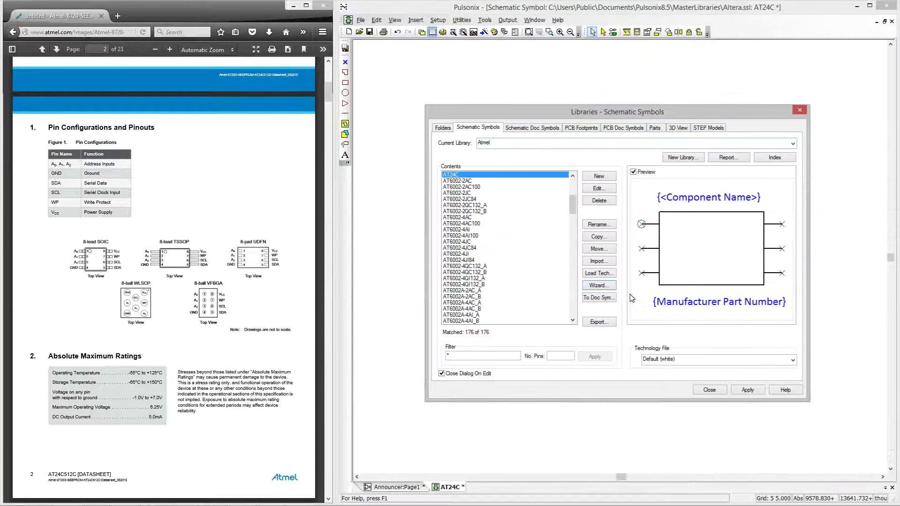
click(709, 390)
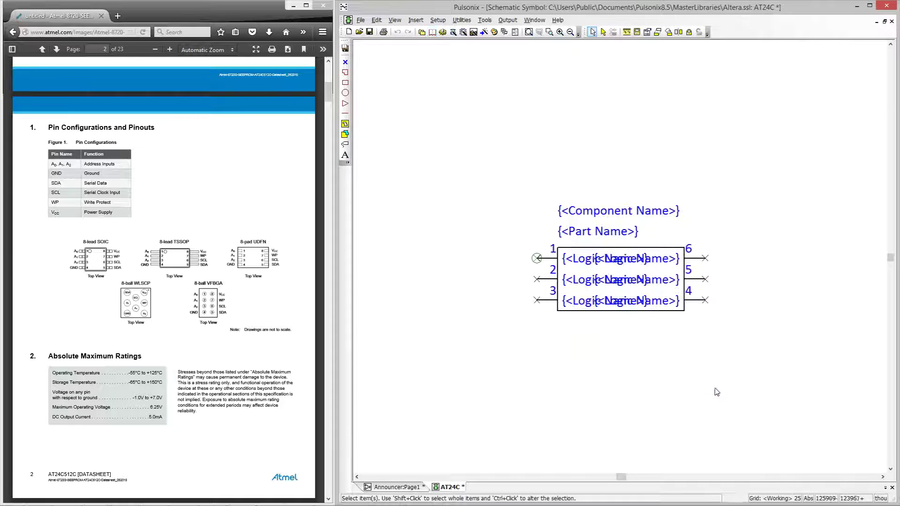
- Add a Manufacturer Part Number attribute position just below the symbol outline, aligned with its left edge
scroll(684, 363, up, 1)
middle_drag(623, 261, 636, 321)
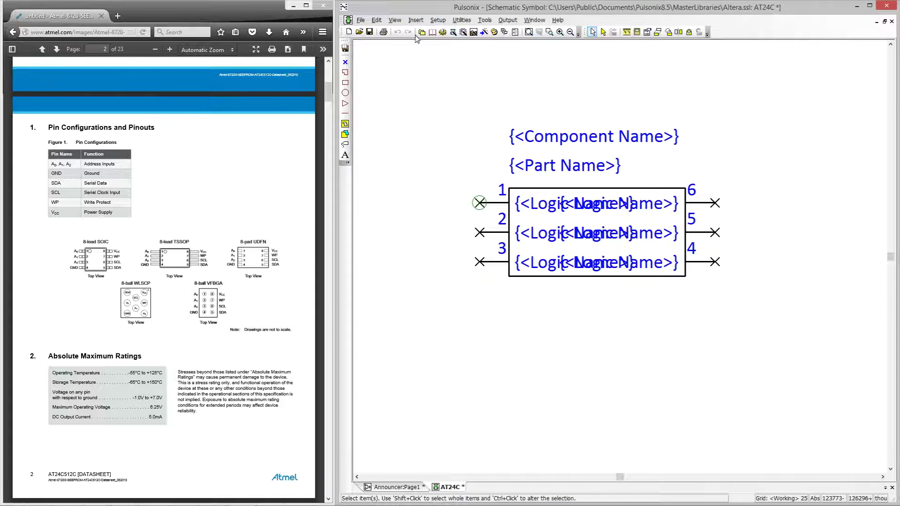
click(416, 20)
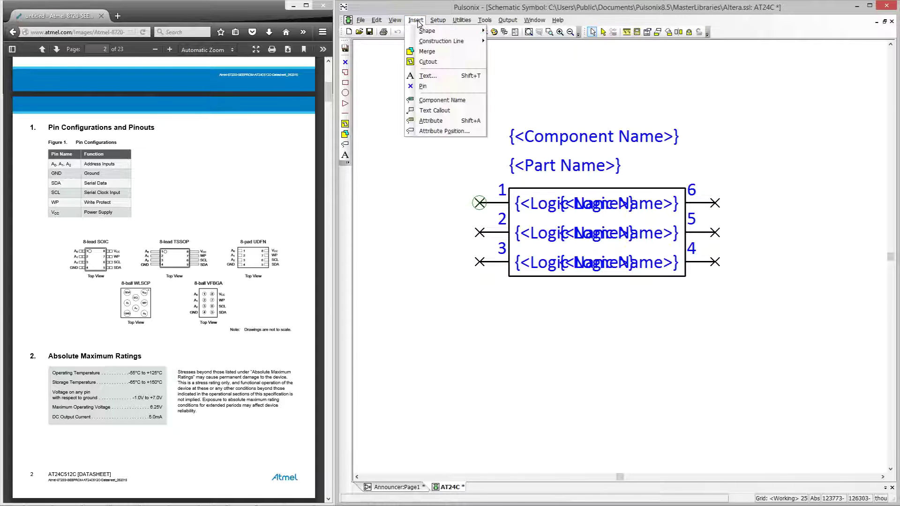
click(435, 132)
text(manufacturer Part Number)
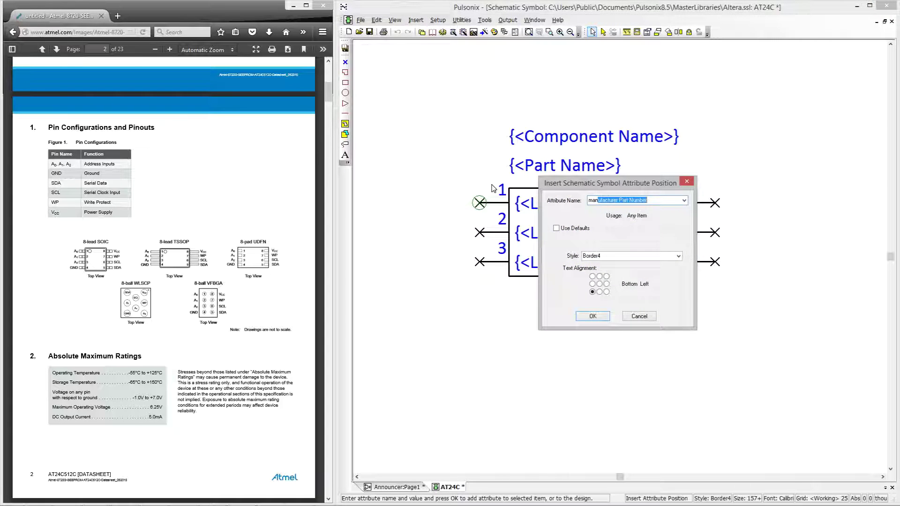
key(Return)
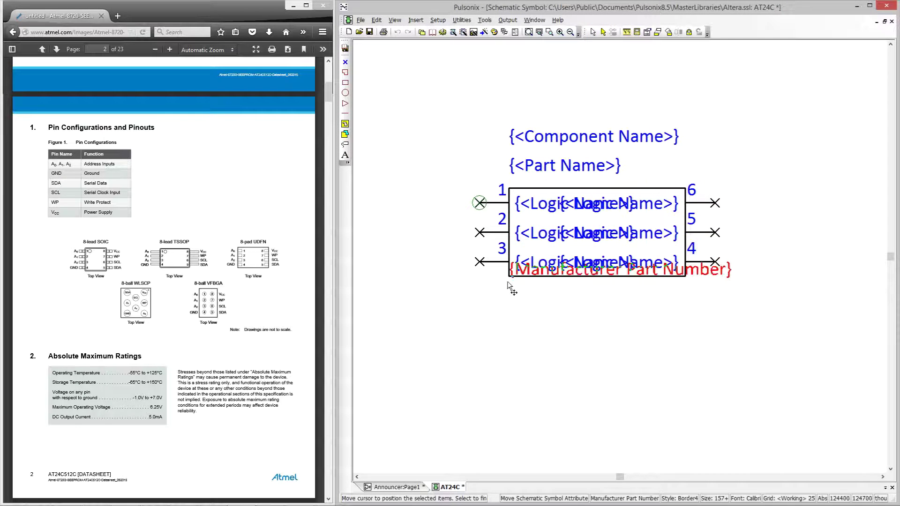
click(513, 318)
key(Return)
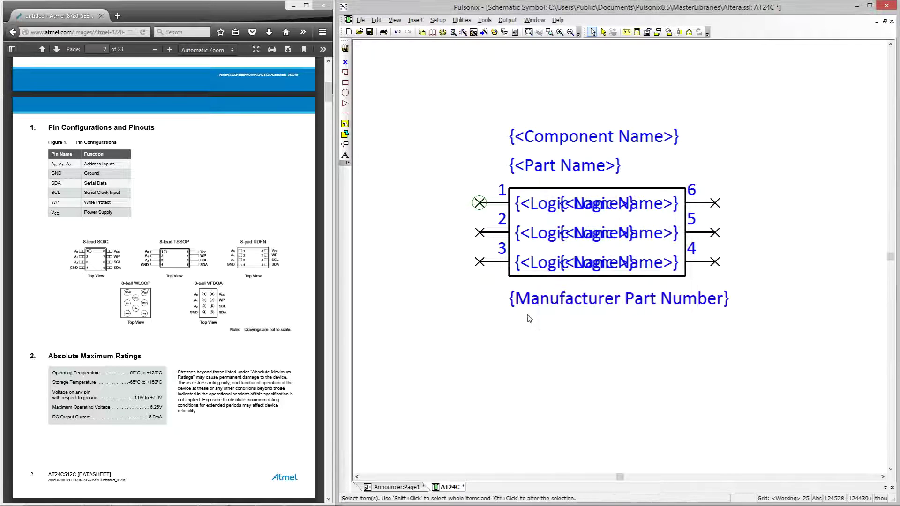
- Save the AT24C symbol to the Altera library, overwriting the existing version
key(ctrl+s)
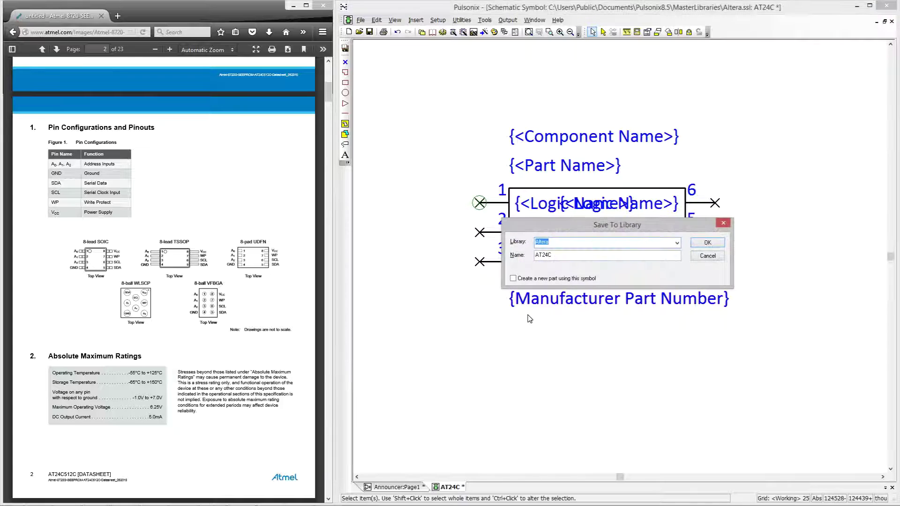
click(701, 242)
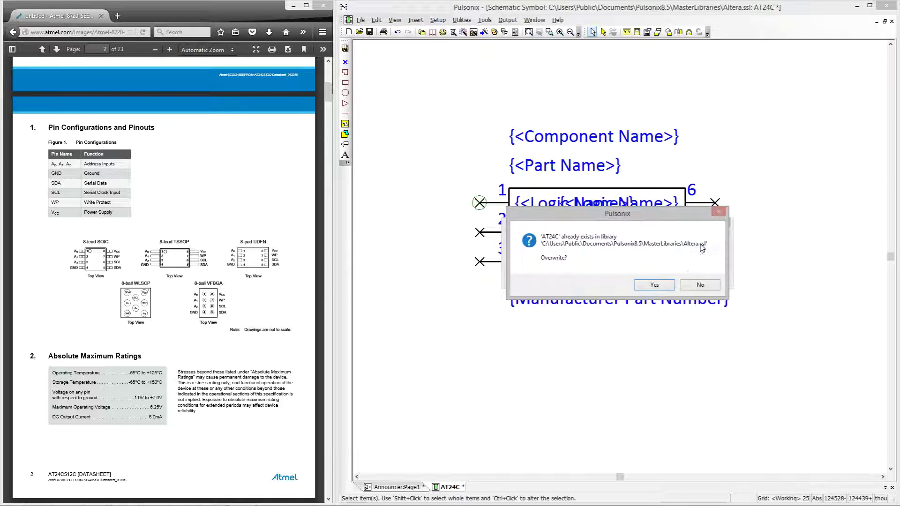
click(659, 285)
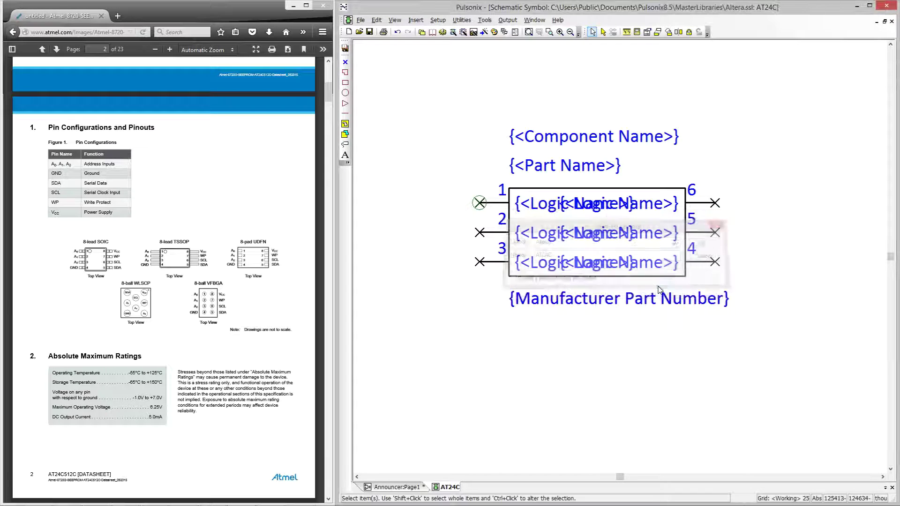
- Open the library manager and show the parts of the Atmel library
click(432, 31)
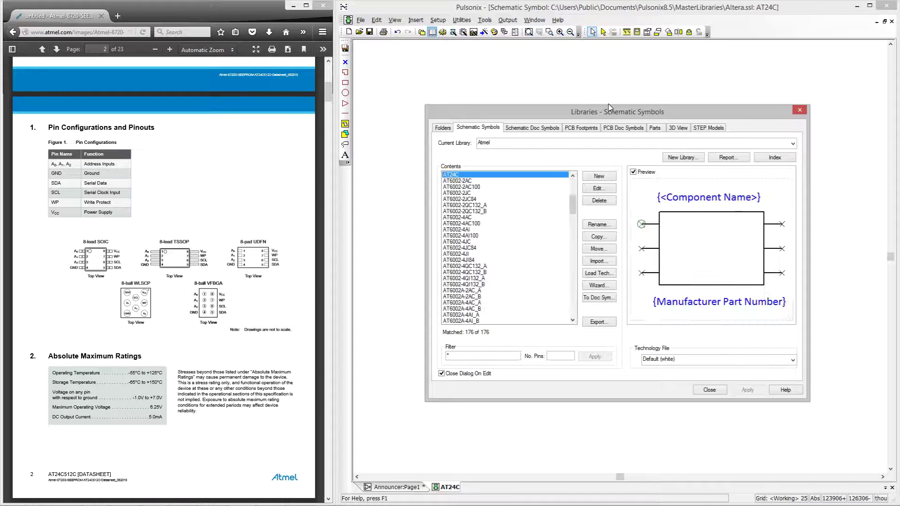
click(655, 128)
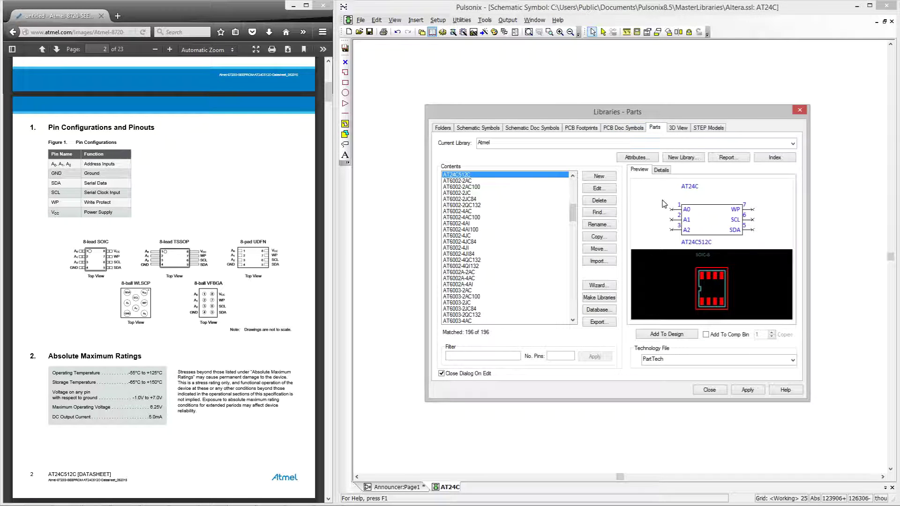